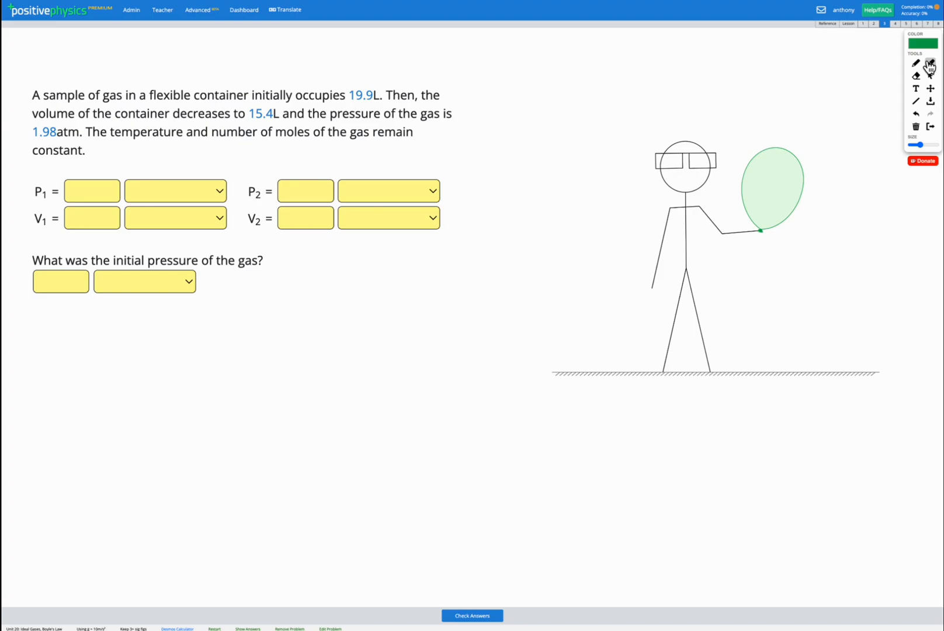
Highlight 19.9L, 15.4L, 1.98atm, temperature, number of moles and constant in the problem text.
drag(347, 94, 381, 94)
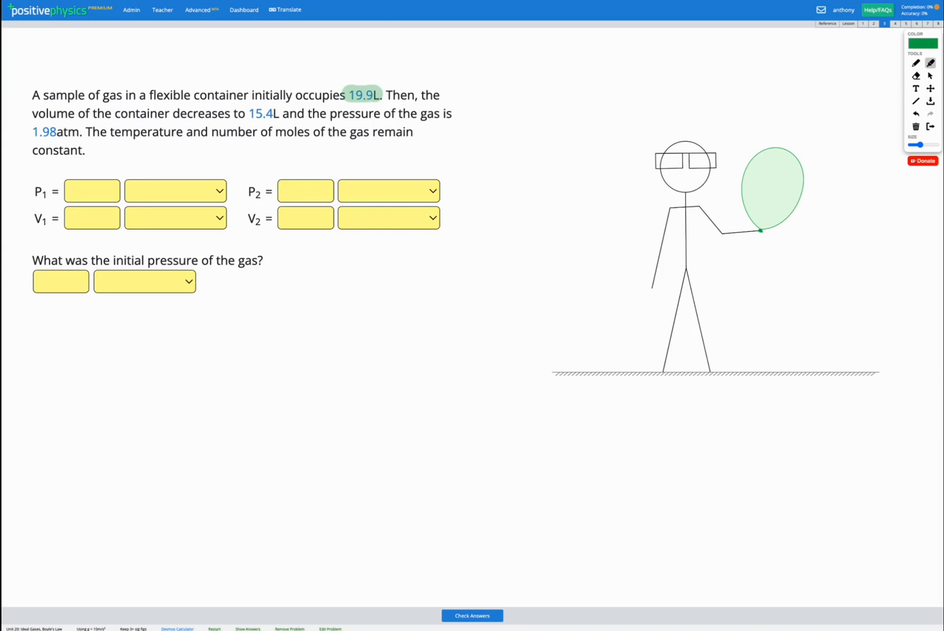
drag(247, 114, 282, 113)
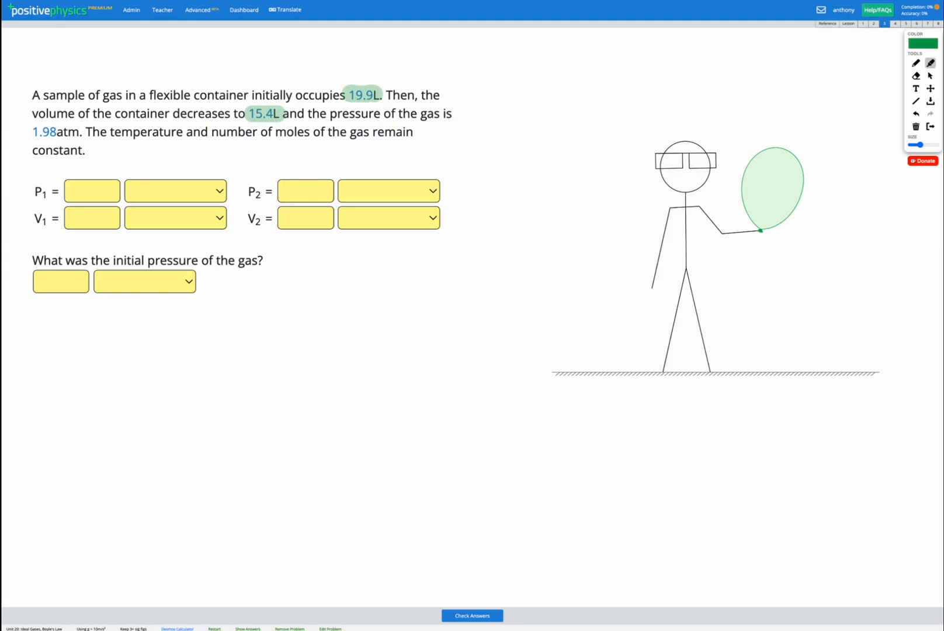
drag(32, 133, 83, 132)
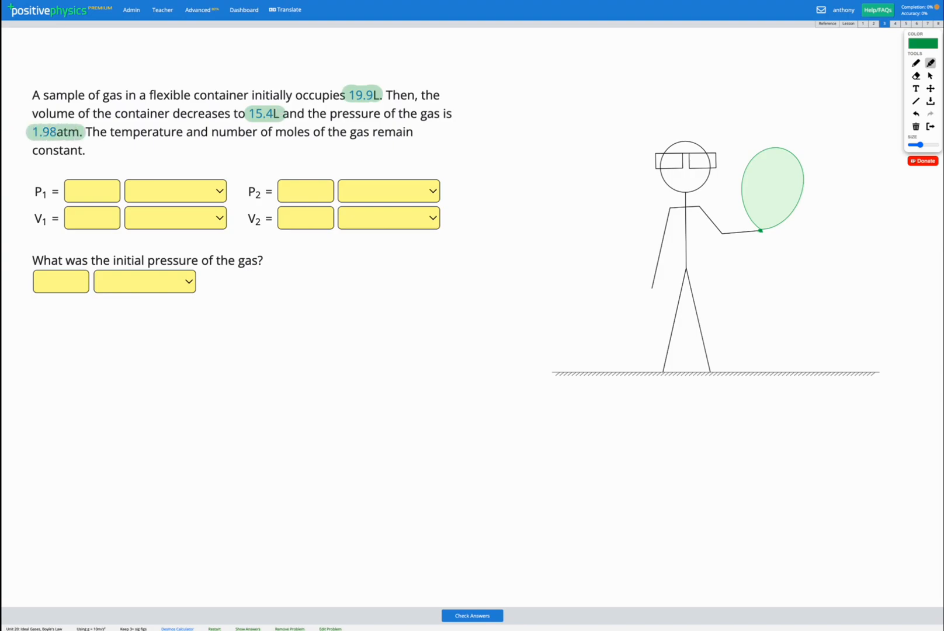
drag(109, 134, 311, 133)
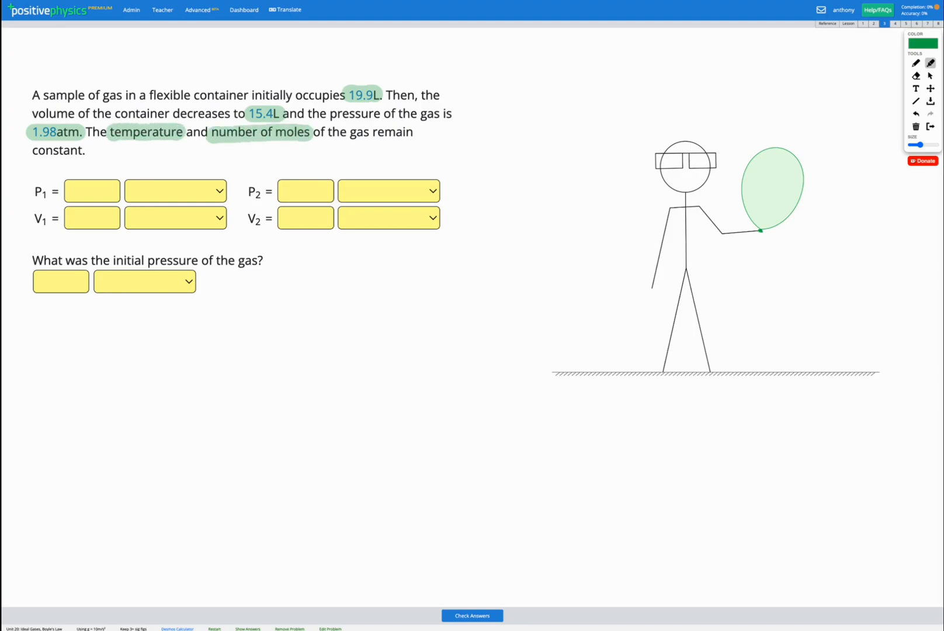
drag(30, 151, 88, 151)
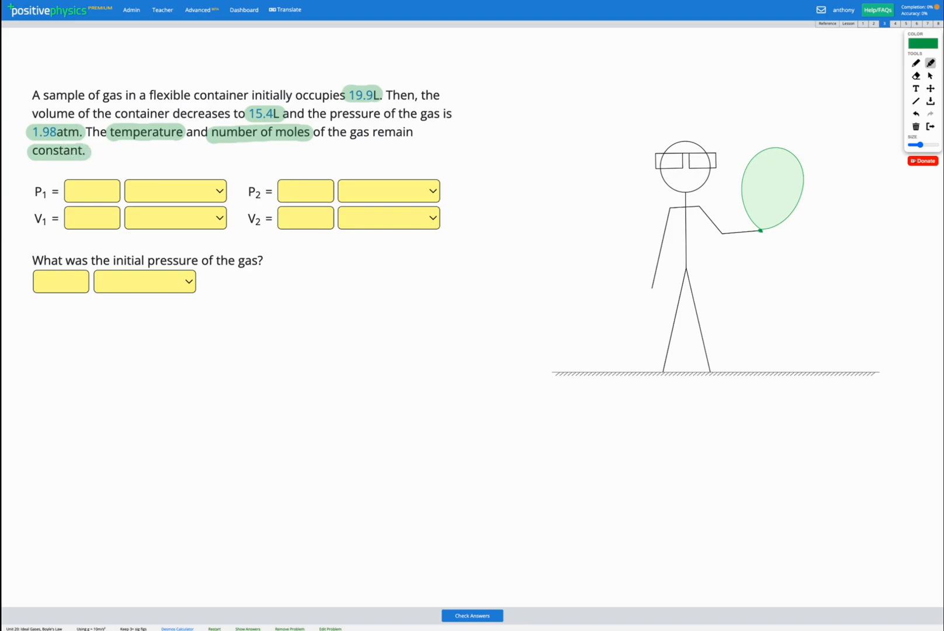
With the thin pen, handwrite V1 over 19.9L, V2 over 15.4L and P2 beside 1.98atm.
click(916, 63)
mouse_move(349, 63)
mouse_down()
mouse_move(372, 60)
mouse_move(372, 90)
mouse_up()
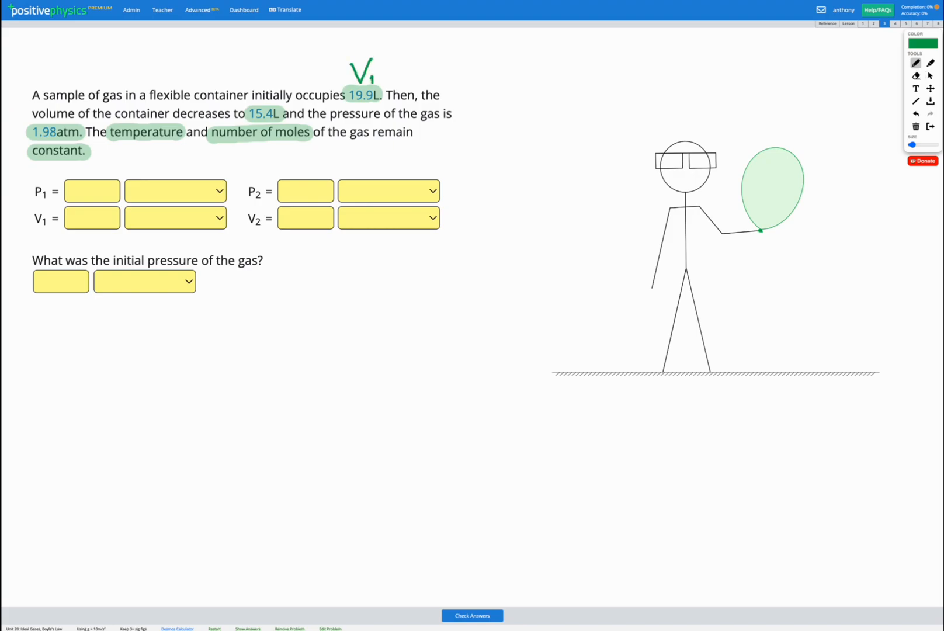
drag(251, 77, 254, 111)
drag(230, 53, 243, 74)
mouse_move(244, 74)
mouse_down()
mouse_move(254, 52)
mouse_move(261, 76)
mouse_up()
mouse_move(11, 119)
mouse_down()
mouse_move(10, 137)
mouse_move(32, 141)
mouse_up()
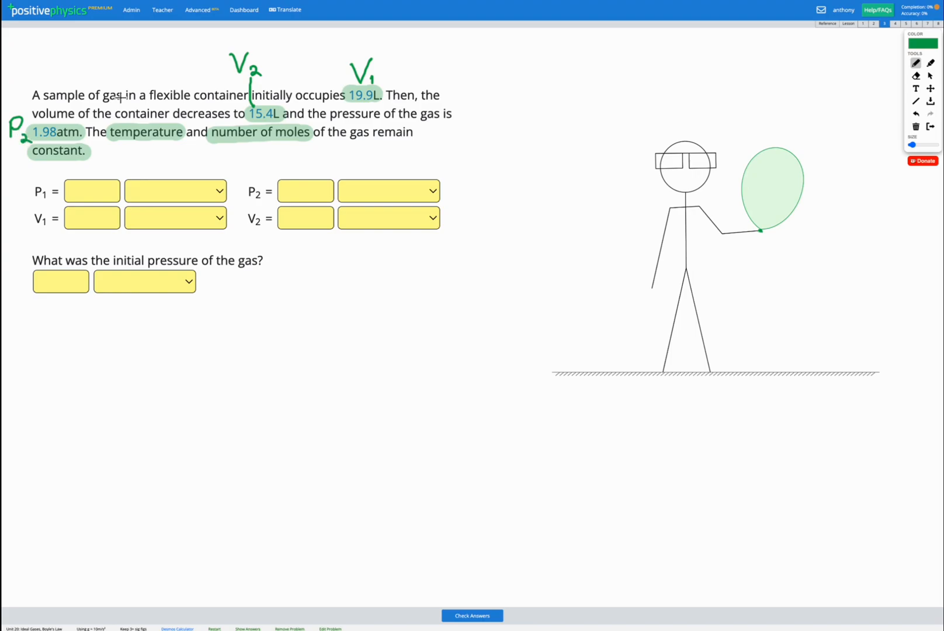
Enter V1 = 19.9 with unit L in the work table.
click(931, 76)
click(99, 191)
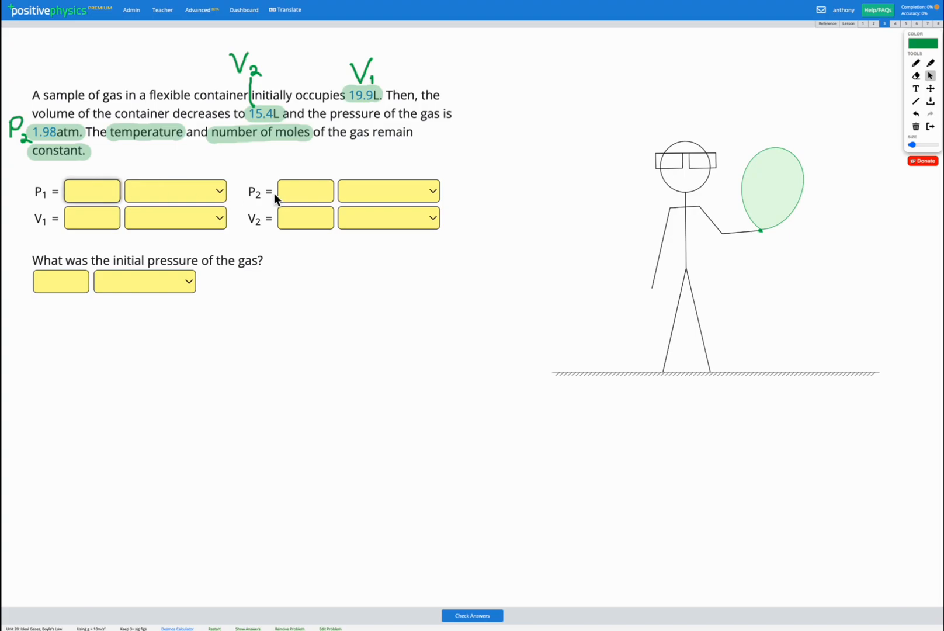
click(83, 222)
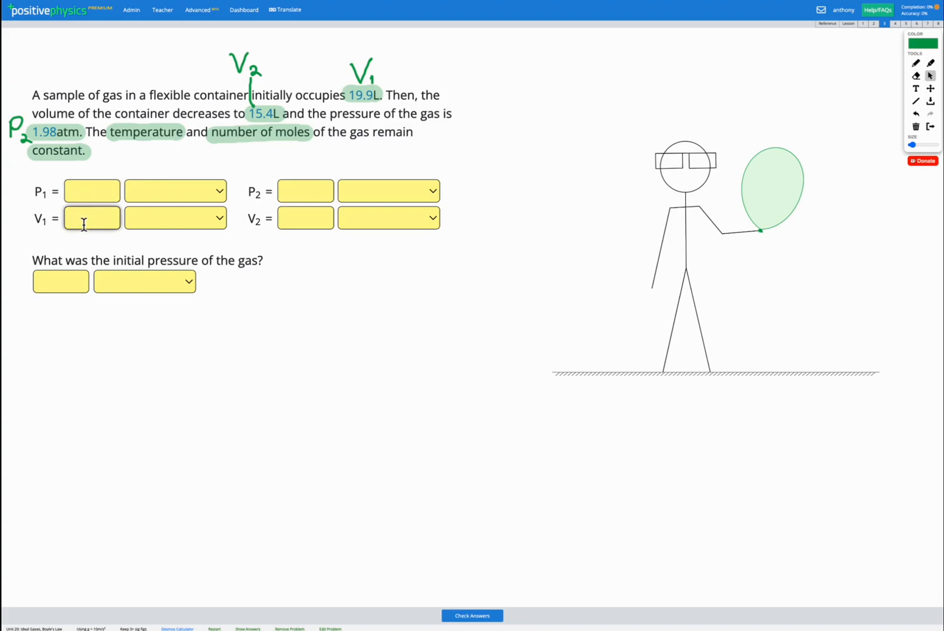
text(19.9)
click(154, 221)
click(142, 278)
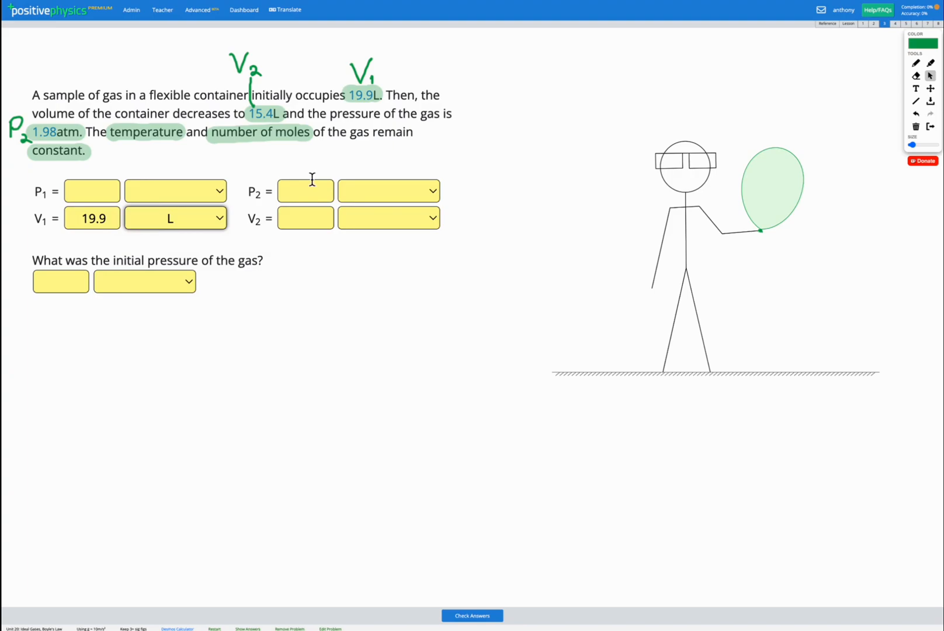
Enter V2 = 15.4 L and P2 = 1.98 atm in the work table.
click(308, 217)
text(15.4)
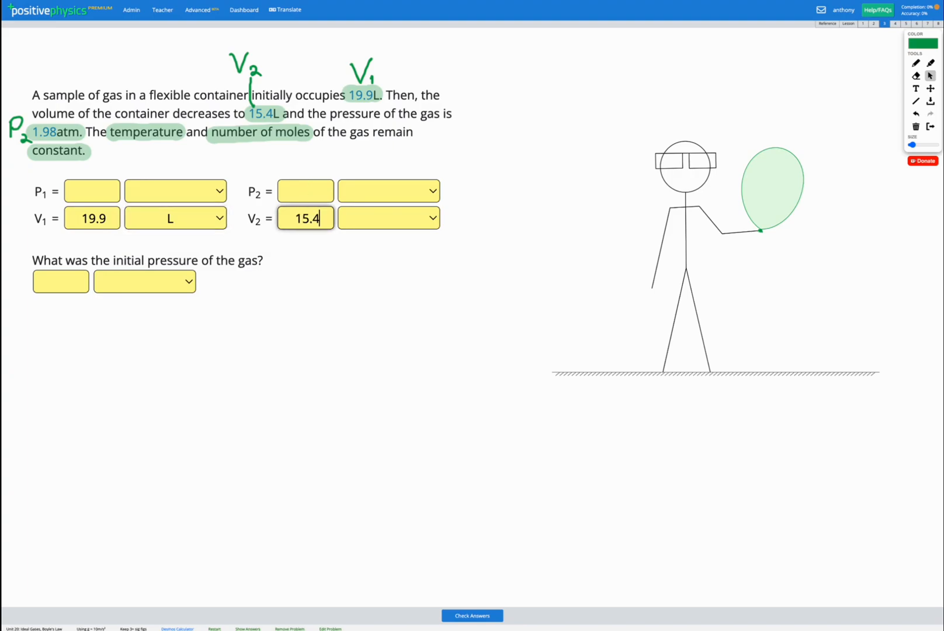
click(386, 217)
click(355, 279)
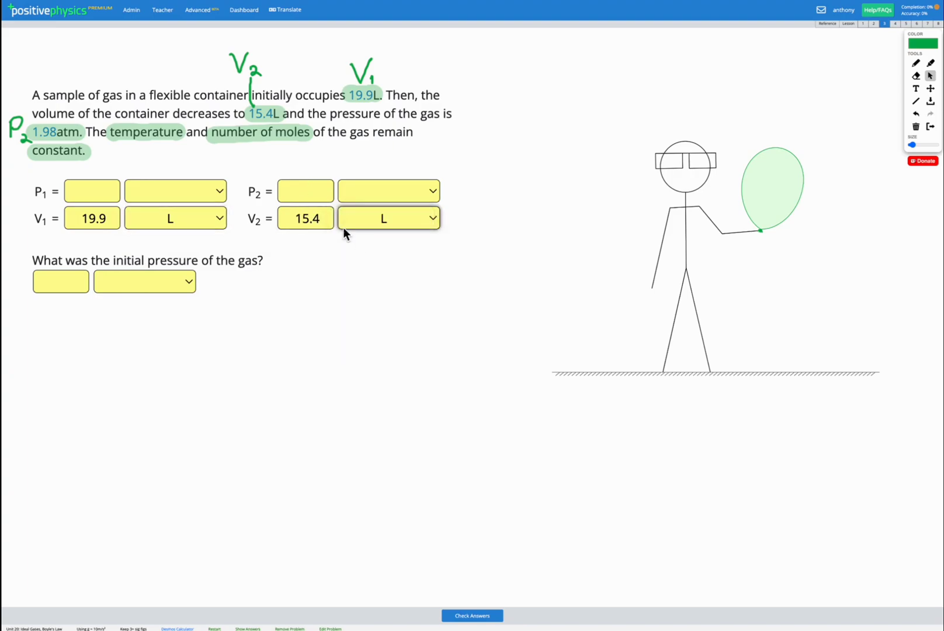
click(306, 191)
text(1.98)
click(389, 191)
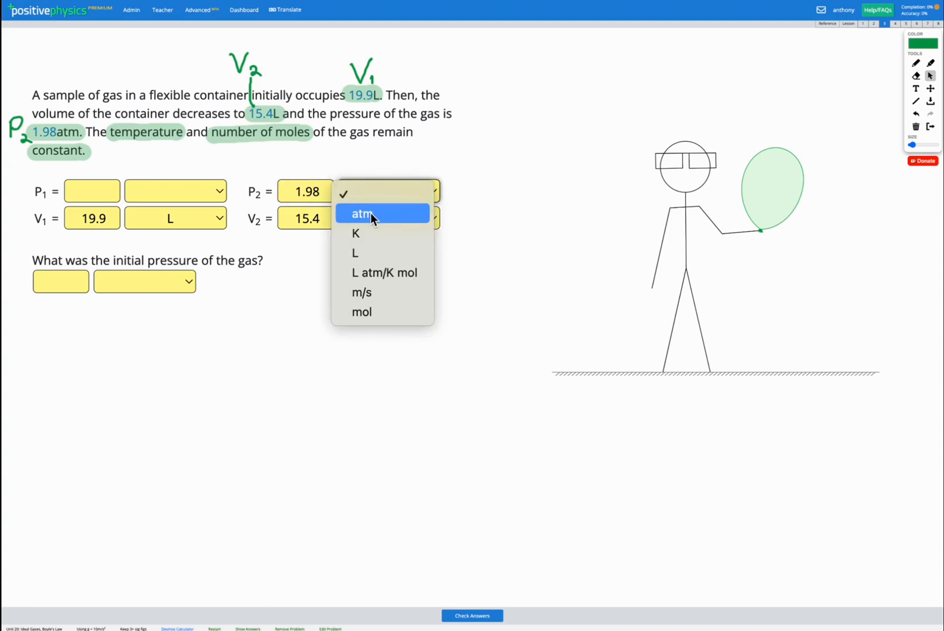
click(371, 215)
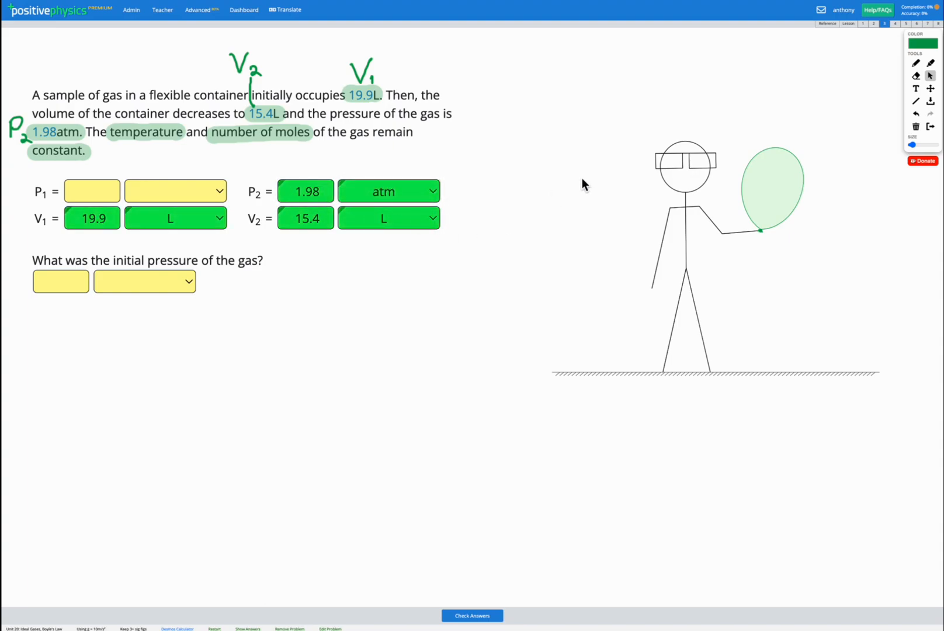
Highlight 'initial pressure' in the question and handwrite P1 above it.
click(930, 63)
drag(111, 260, 199, 261)
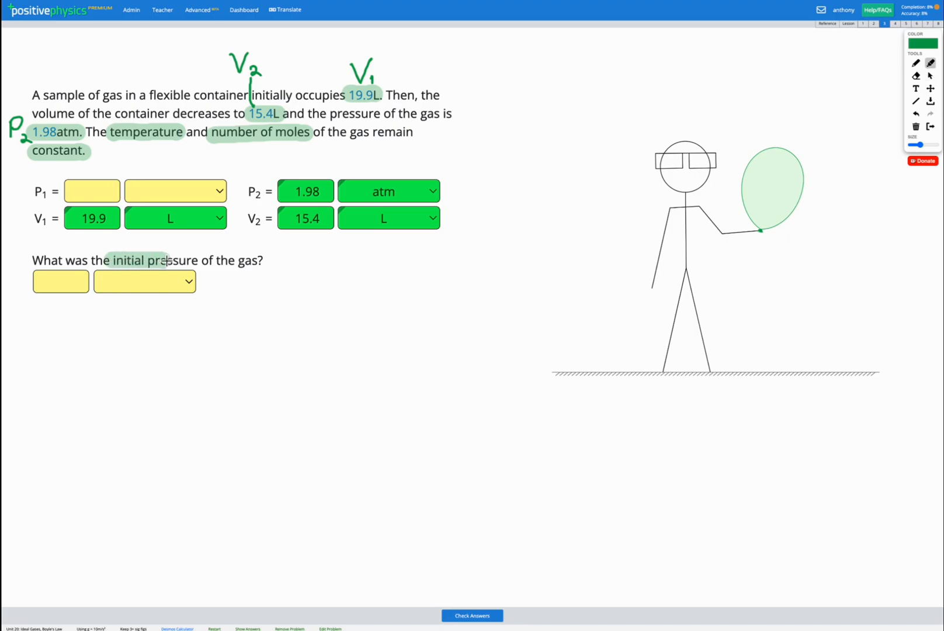
click(916, 64)
mouse_move(157, 256)
mouse_down()
mouse_move(163, 245)
mouse_move(172, 262)
mouse_up()
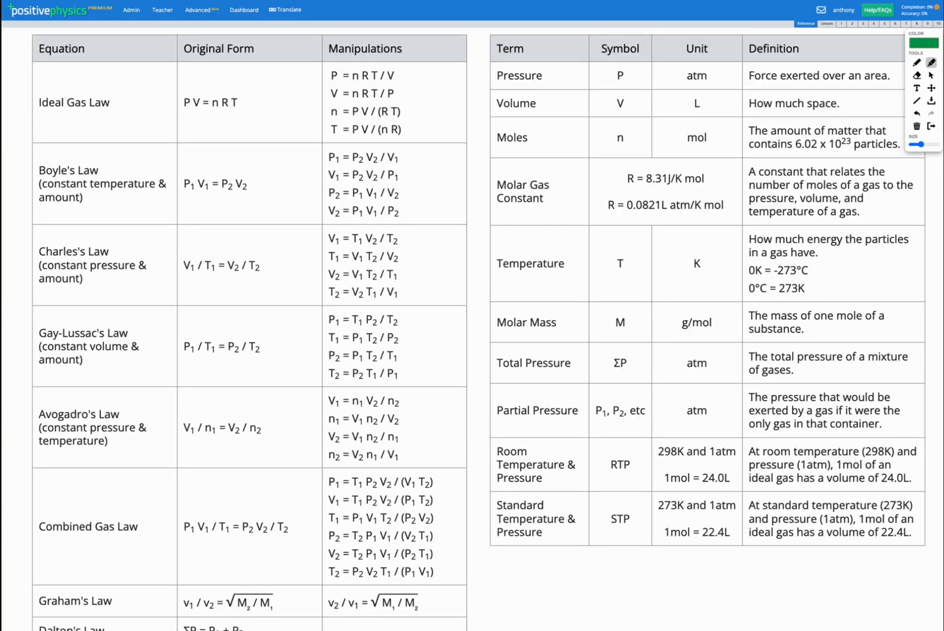
Highlight Boyle's Law, P₁V₁ = P₂V₂ and its constant temperature and amount condition on the reference sheet.
drag(184, 185, 249, 186)
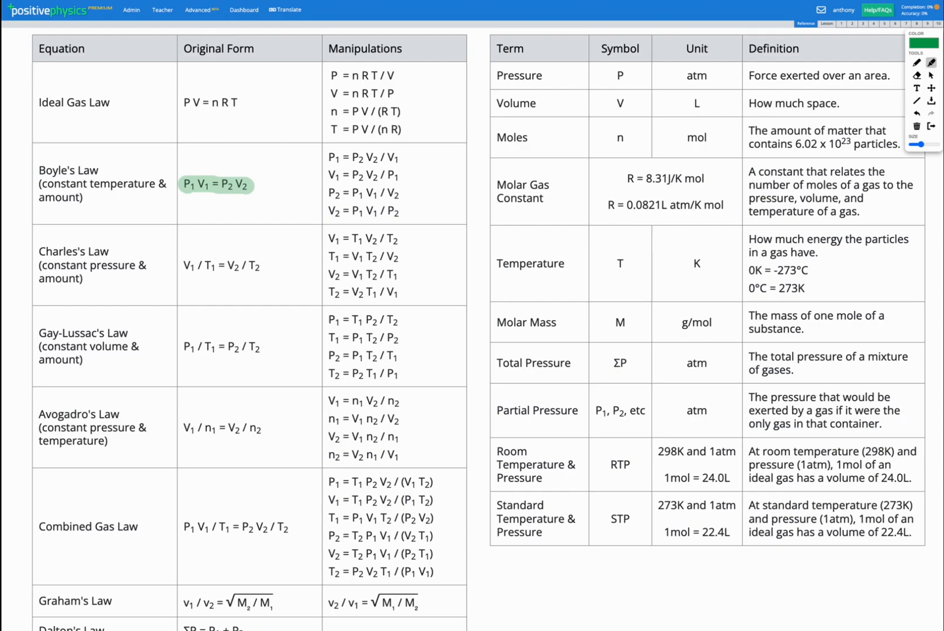
drag(38, 169, 96, 169)
drag(37, 184, 166, 183)
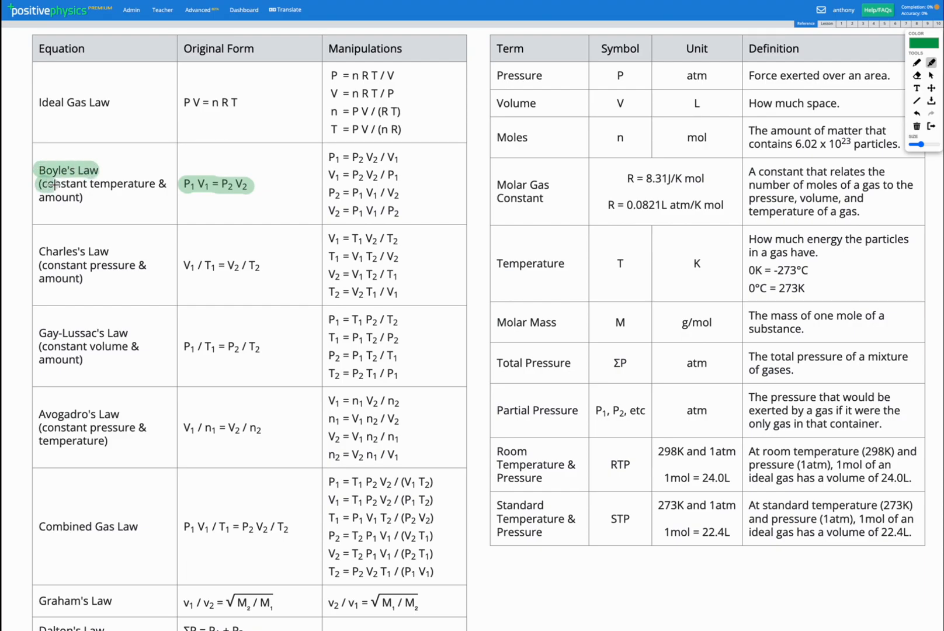
drag(39, 199, 83, 200)
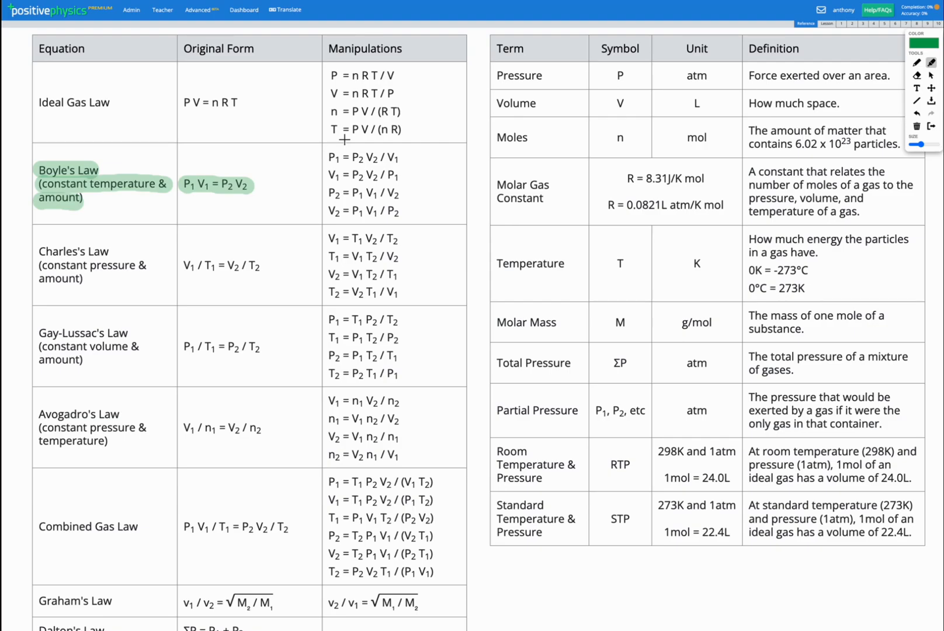
Return to the gas problem and handwrite P₁·V₁ = P₂·V₂ below the answer boxes.
key(alt+Tab)
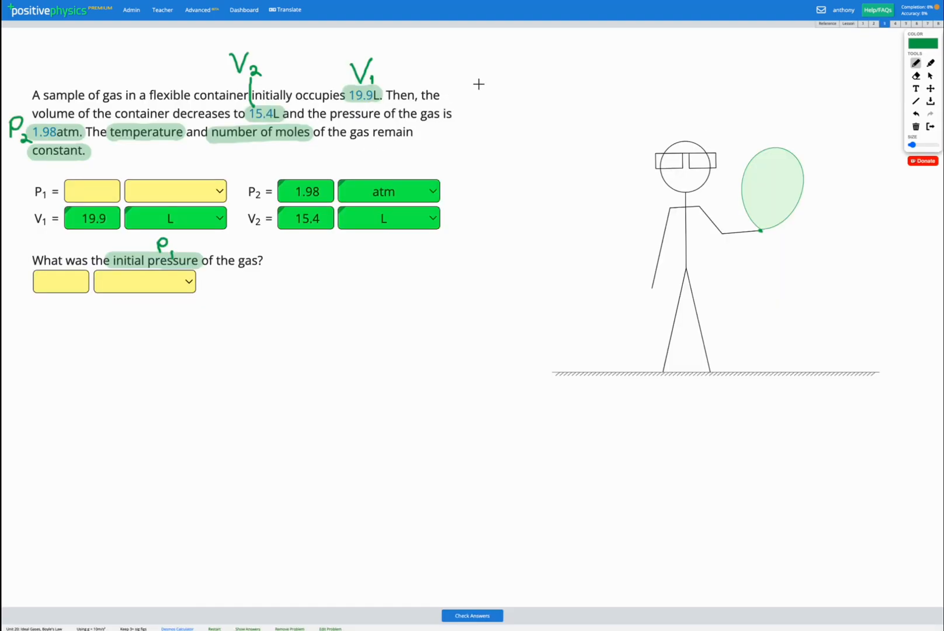
mouse_move(98, 343)
mouse_down()
mouse_move(103, 328)
mouse_move(114, 348)
mouse_move(129, 326)
mouse_up()
mouse_move(145, 317)
mouse_down()
mouse_move(154, 339)
mouse_move(162, 316)
mouse_move(171, 345)
mouse_move(204, 320)
mouse_move(228, 333)
mouse_up()
mouse_move(226, 310)
mouse_down()
mouse_move(253, 337)
mouse_move(259, 318)
mouse_move(282, 335)
mouse_move(291, 304)
mouse_move(309, 338)
mouse_up()
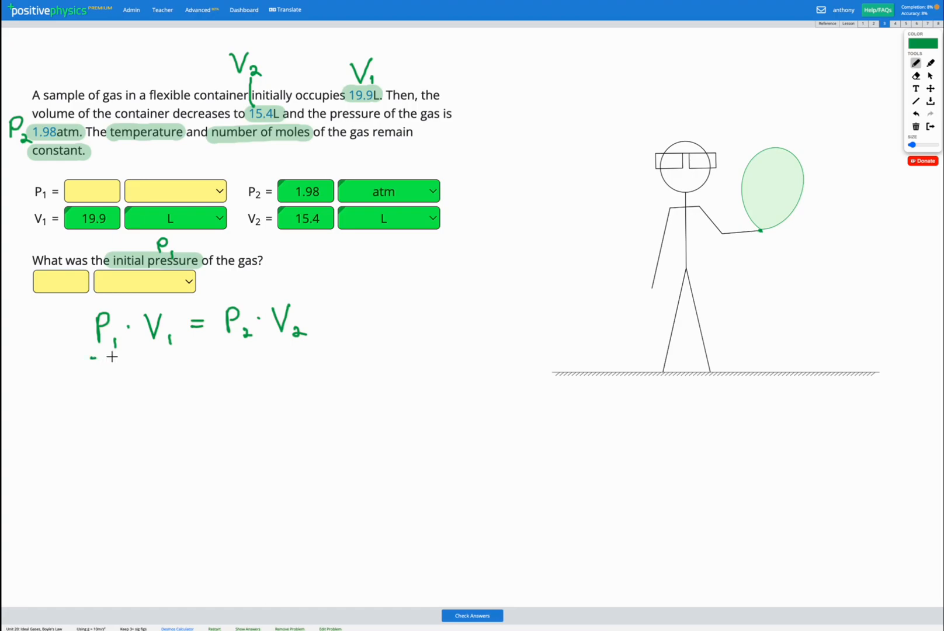
Divide both sides by V₁, cancel it, and handwrite P₁ = P₂·V₂/V₁ =.
drag(90, 359, 191, 353)
mouse_move(115, 366)
mouse_down()
mouse_move(139, 369)
mouse_move(148, 394)
mouse_up()
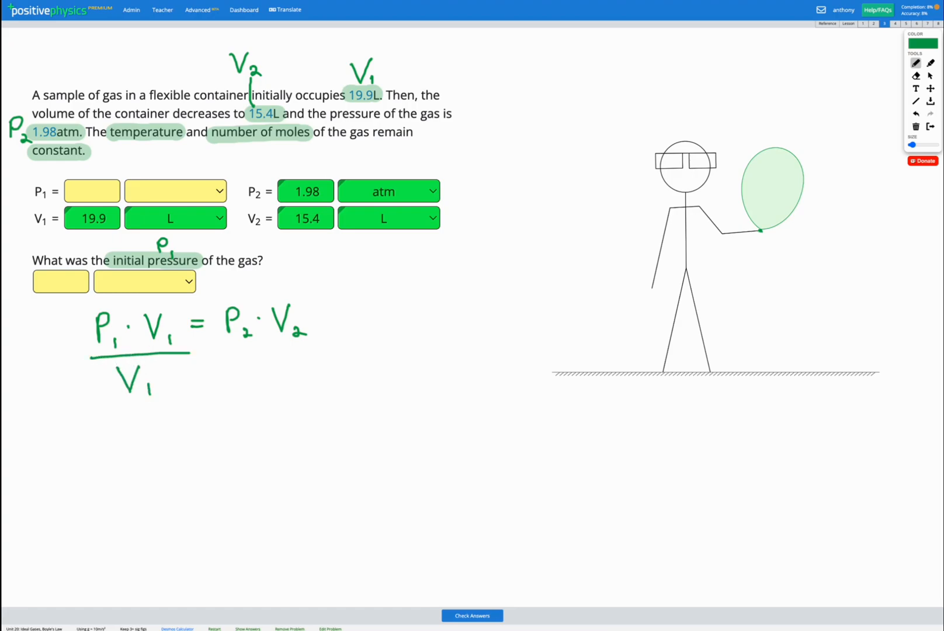
mouse_move(223, 349)
mouse_down()
mouse_move(319, 341)
mouse_move(267, 360)
mouse_move(279, 388)
mouse_up()
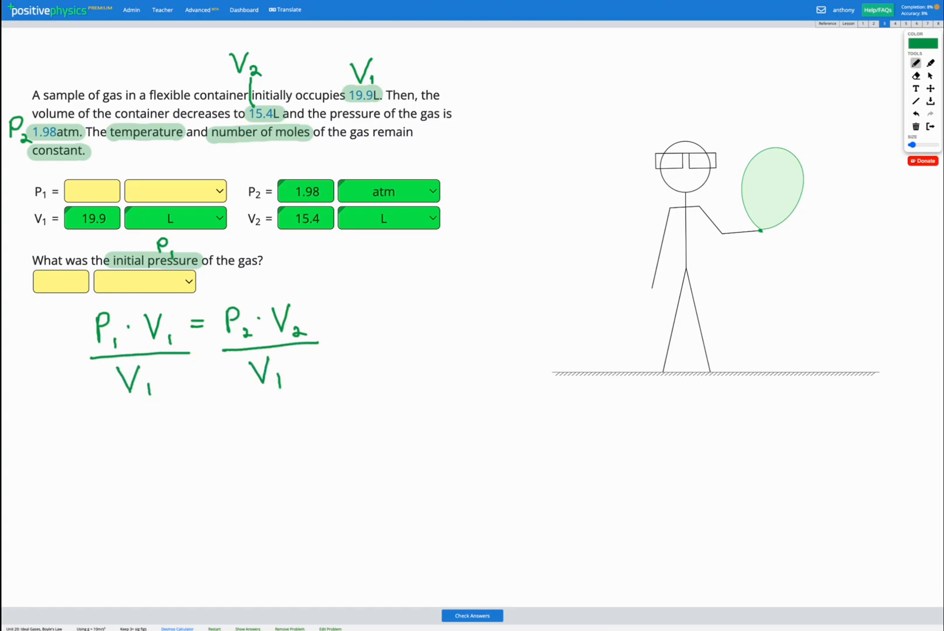
mouse_move(177, 309)
mouse_down()
mouse_move(137, 353)
mouse_move(122, 406)
mouse_up()
mouse_move(87, 439)
mouse_down()
mouse_move(88, 468)
mouse_move(103, 450)
mouse_up()
mouse_move(109, 459)
mouse_down()
mouse_move(108, 467)
mouse_move(138, 444)
mouse_move(156, 457)
mouse_move(169, 445)
mouse_move(184, 461)
mouse_up()
mouse_move(190, 442)
mouse_down()
mouse_move(219, 422)
mouse_move(234, 450)
mouse_up()
drag(147, 464, 241, 457)
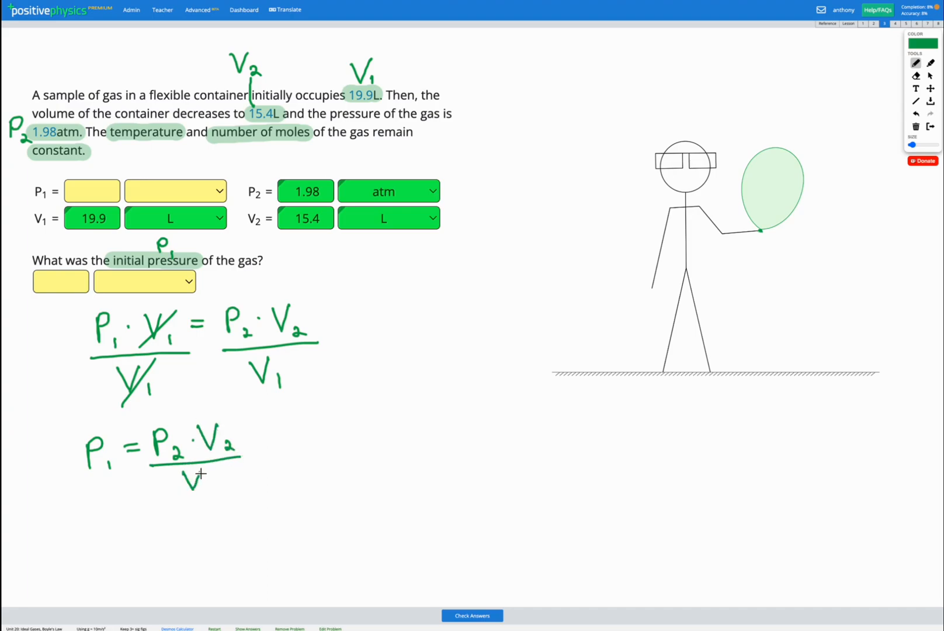
drag(206, 481, 207, 496)
mouse_move(254, 434)
mouse_down()
mouse_move(271, 431)
mouse_move(273, 442)
mouse_up()
Handwrite the substitution 1.98·15.4/19.9 = 1.53 atm.
drag(297, 417, 298, 440)
mouse_move(308, 439)
mouse_down()
mouse_move(339, 440)
mouse_move(341, 418)
mouse_move(374, 434)
mouse_move(427, 421)
mouse_move(425, 428)
mouse_up()
click(356, 422)
click(404, 425)
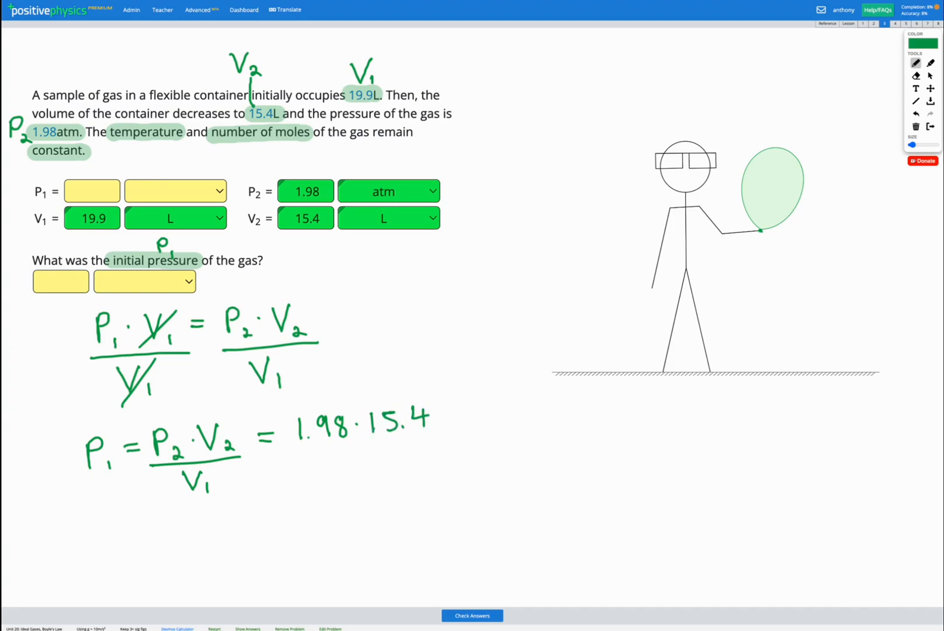
drag(298, 448, 432, 437)
mouse_move(333, 450)
mouse_down()
mouse_move(335, 471)
mouse_move(381, 472)
mouse_up()
click(362, 467)
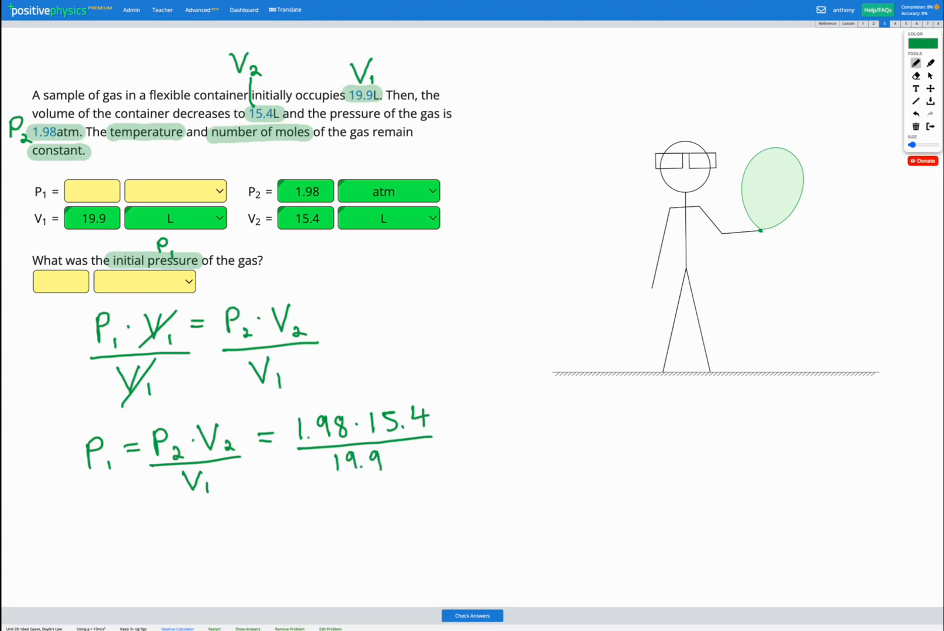
mouse_move(448, 418)
mouse_down()
mouse_move(471, 418)
mouse_move(473, 429)
mouse_up()
mouse_move(488, 413)
mouse_down()
mouse_move(488, 431)
mouse_move(505, 405)
mouse_move(512, 425)
mouse_move(533, 428)
mouse_move(616, 419)
mouse_up()
click(499, 429)
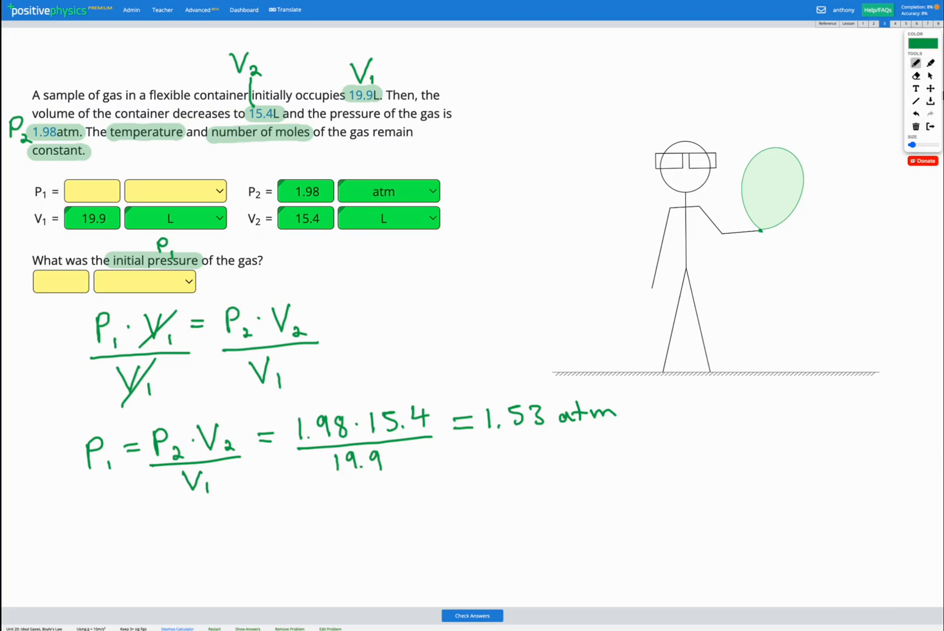
Enter P₁ = 1.53 with unit atm in the work table.
click(929, 75)
click(92, 190)
text(1.53)
click(175, 191)
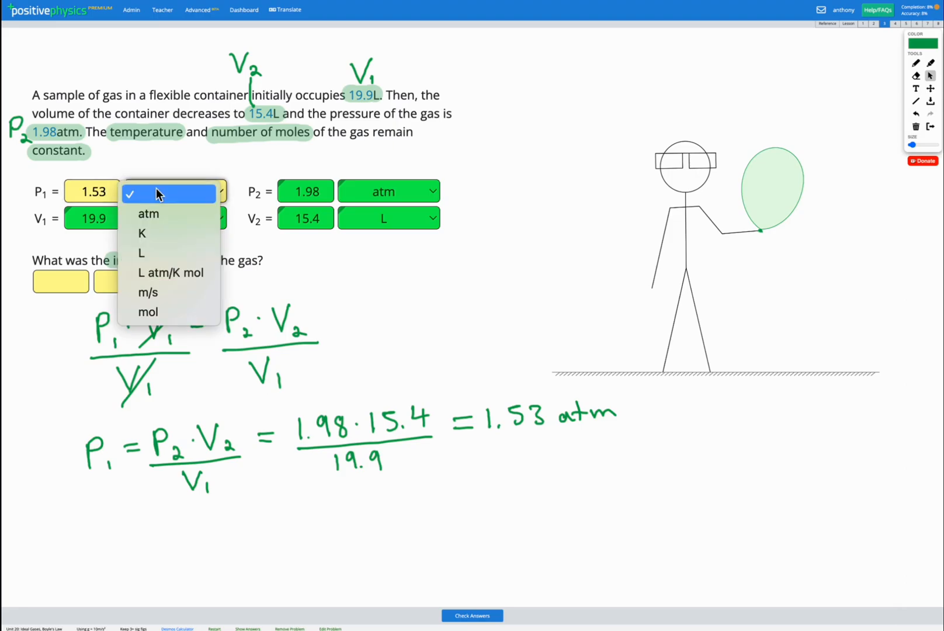
click(158, 214)
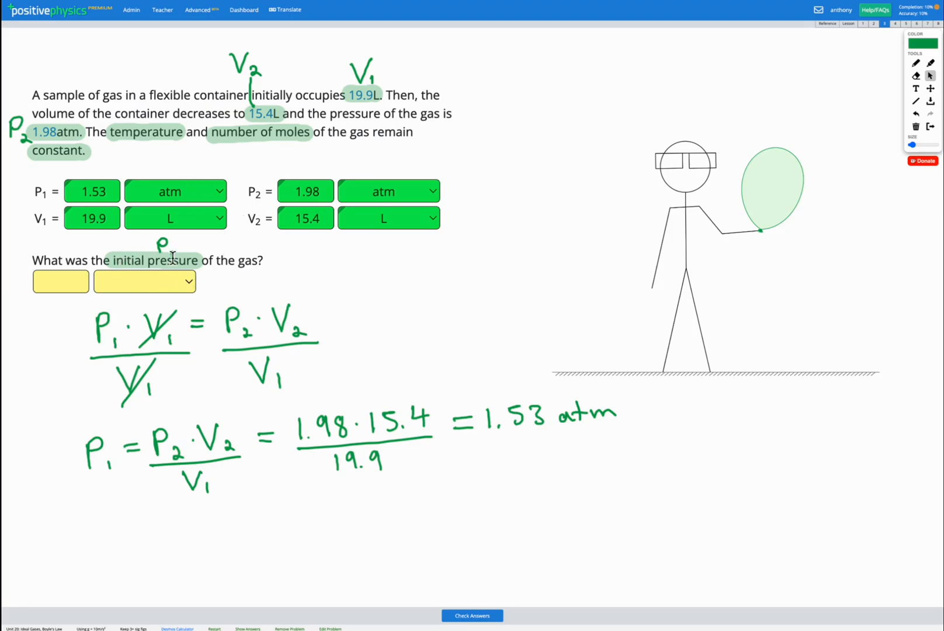
Enter 1.53 atm as the initial pressure answer and submit for checking.
click(70, 281)
text(1.53)
click(117, 281)
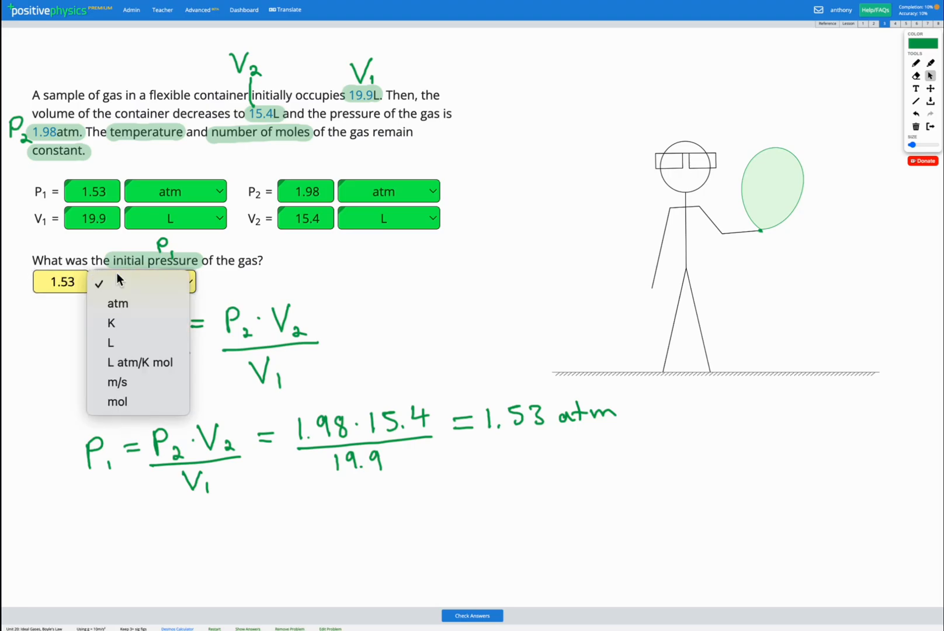
click(127, 307)
key(Return)
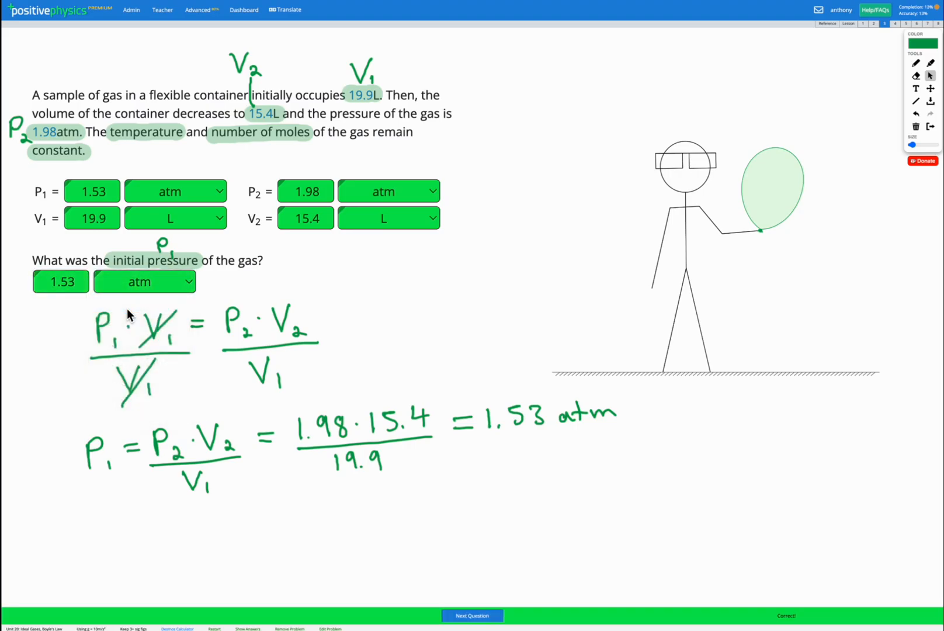